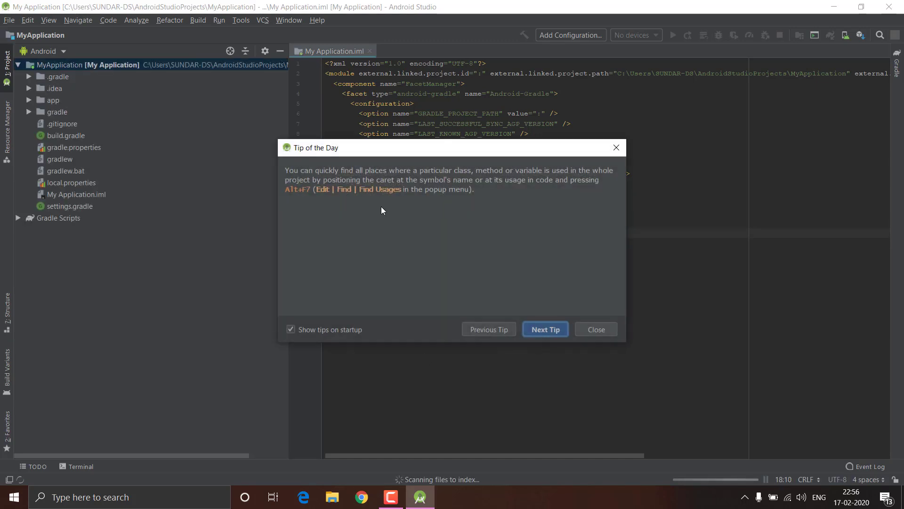
- Dismiss the Tip of the Day, collapse the MyApplication project tree and close the My Application.iml file
{"action": "left_click", "coordinate": [596, 329]}
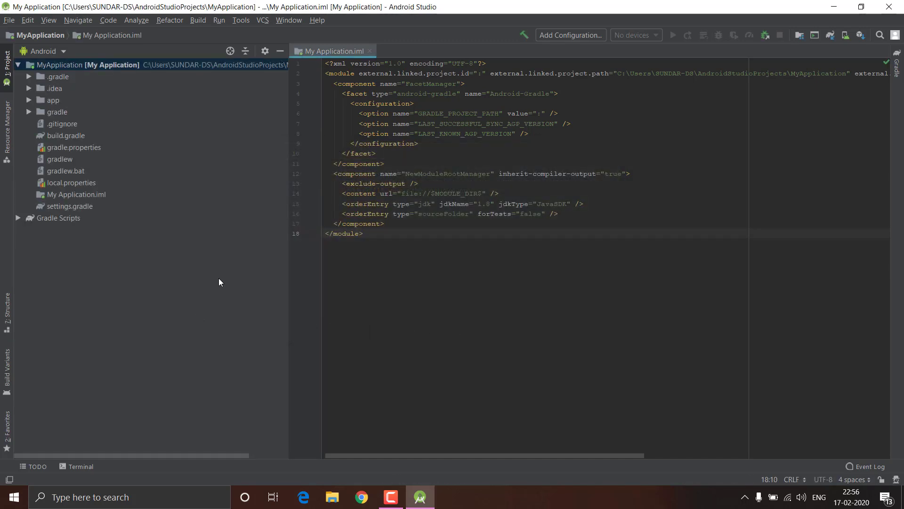
{"action": "left_click", "coordinate": [18, 65]}
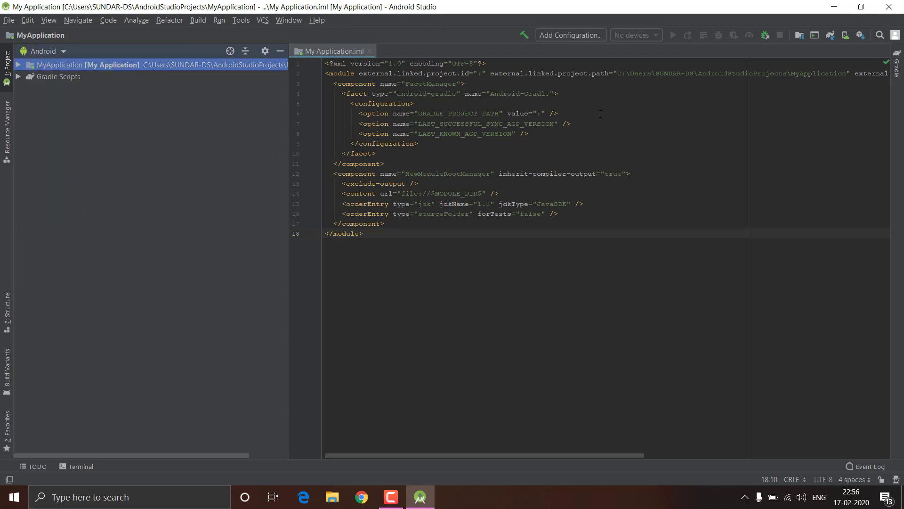
{"action": "left_click", "coordinate": [369, 52]}
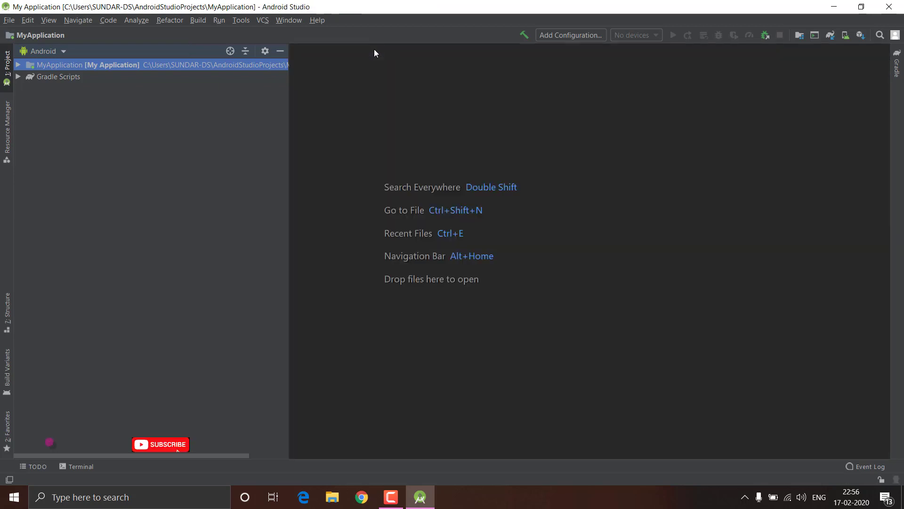
- Open the Android Virtual Device Manager on its own and start a new virtual device using the Pixel XL phone as hardware
{"action": "left_click", "coordinate": [846, 35]}
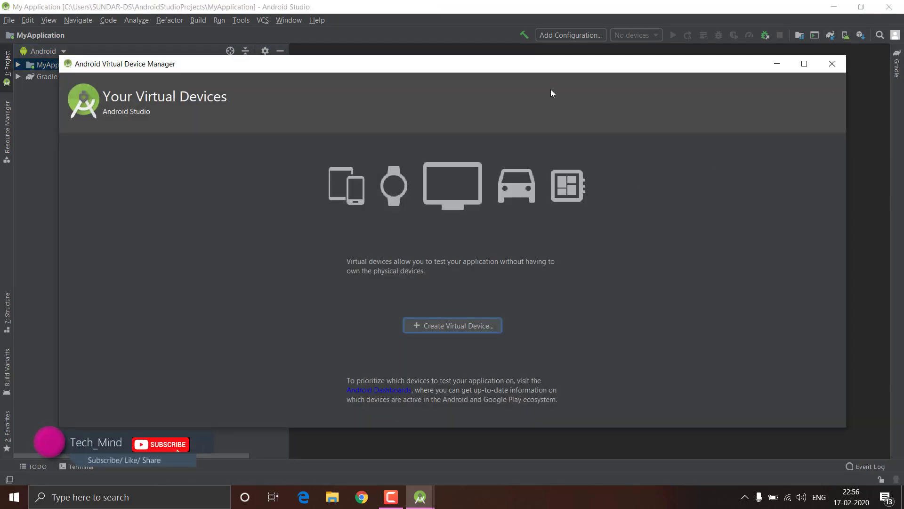
{"action": "left_click", "coordinate": [834, 7]}
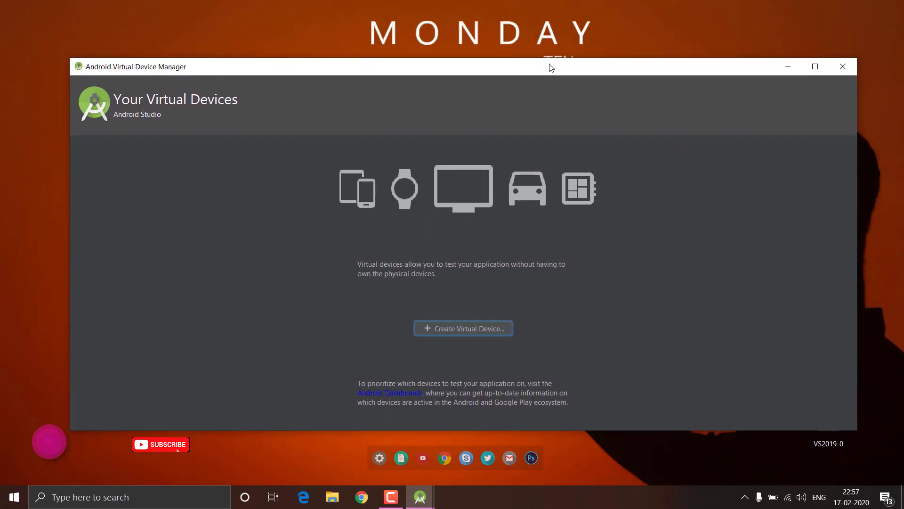
{"action": "left_click_drag", "start_coordinate": [536, 16], "coordinate": [537, 66]}
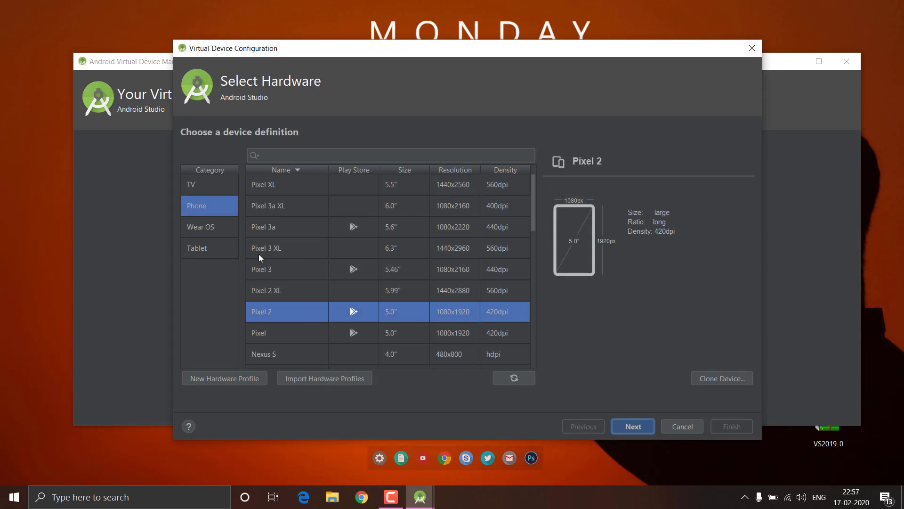
{"action": "left_click", "coordinate": [283, 185]}
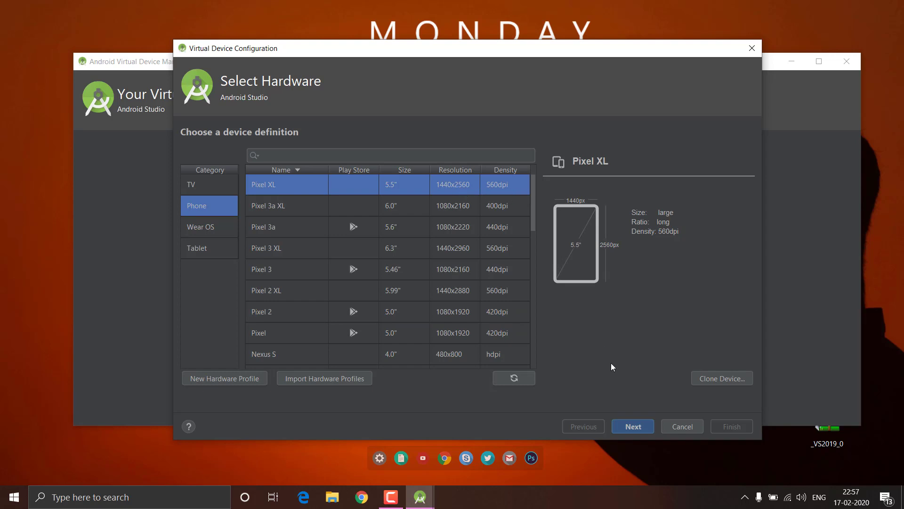
{"action": "left_click", "coordinate": [633, 426]}
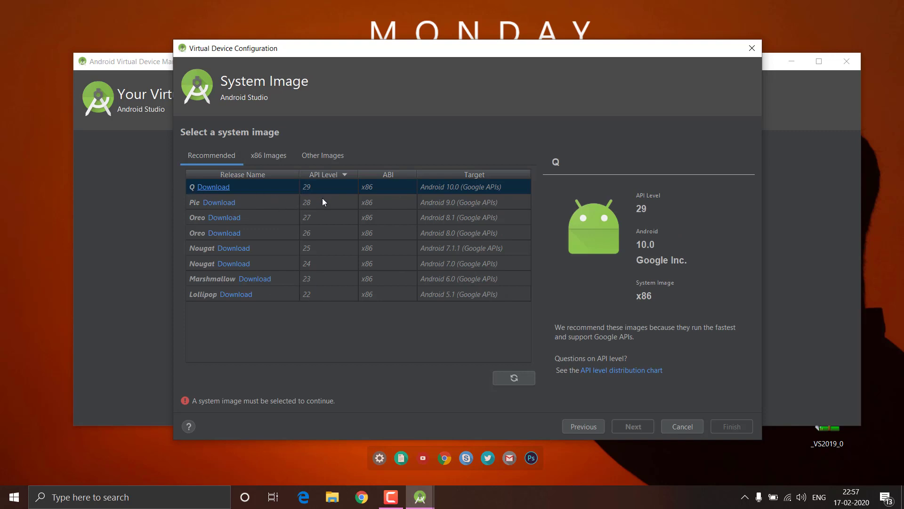
- Download the Q system image (API level 29, x86), accepting the android-sdk-license agreement to start its installation
{"action": "left_click", "coordinate": [212, 187]}
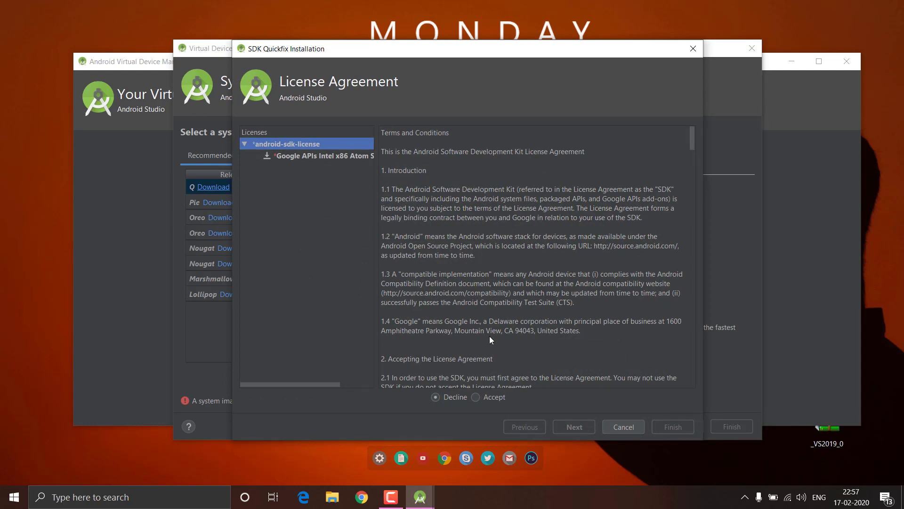
{"action": "scroll", "coordinate": [537, 341], "scroll_direction": "down", "scroll_amount": 5}
{"action": "scroll", "coordinate": [536, 343], "scroll_direction": "down", "scroll_amount": 15}
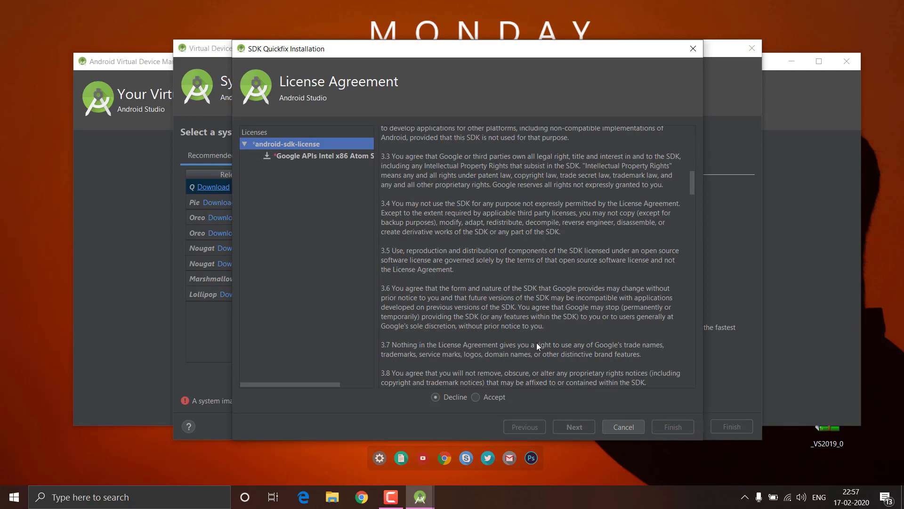
{"action": "scroll", "coordinate": [458, 305], "scroll_direction": "down", "scroll_amount": 20}
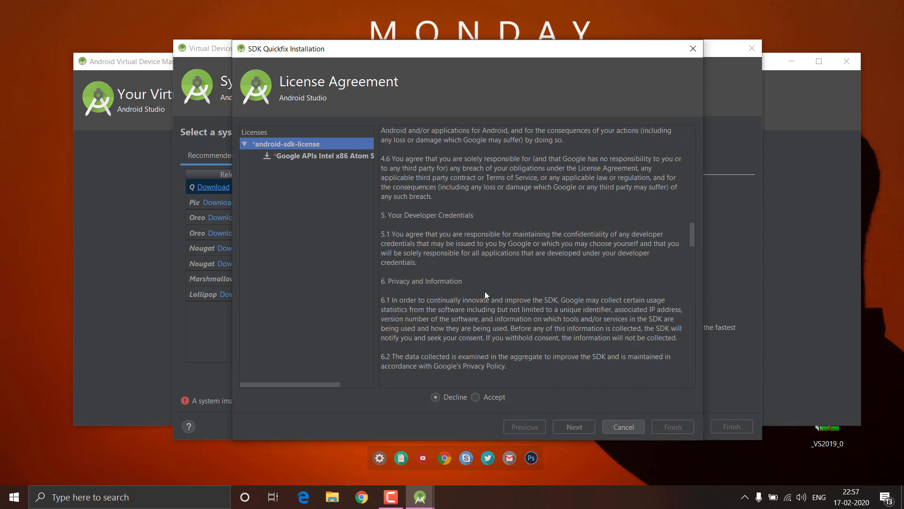
{"action": "scroll", "coordinate": [487, 304], "scroll_direction": "down", "scroll_amount": 20}
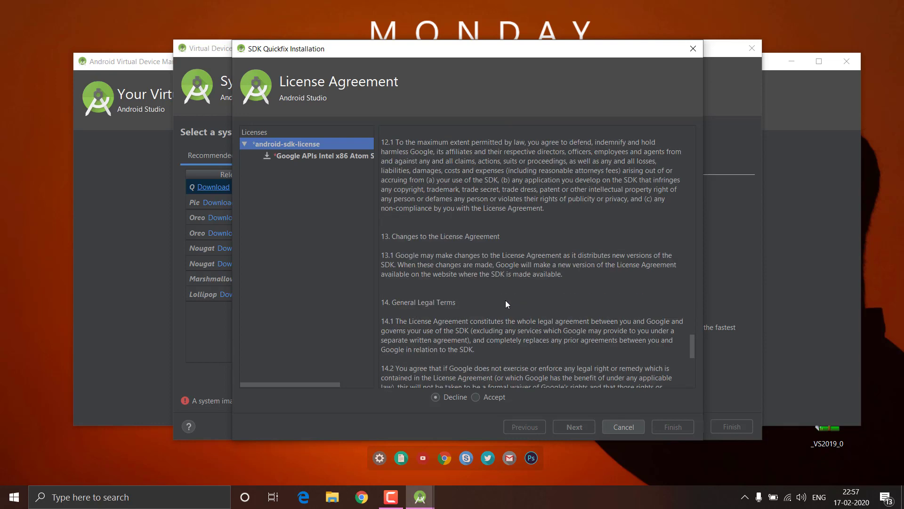
{"action": "left_click", "coordinate": [478, 397]}
{"action": "left_click", "coordinate": [578, 430]}
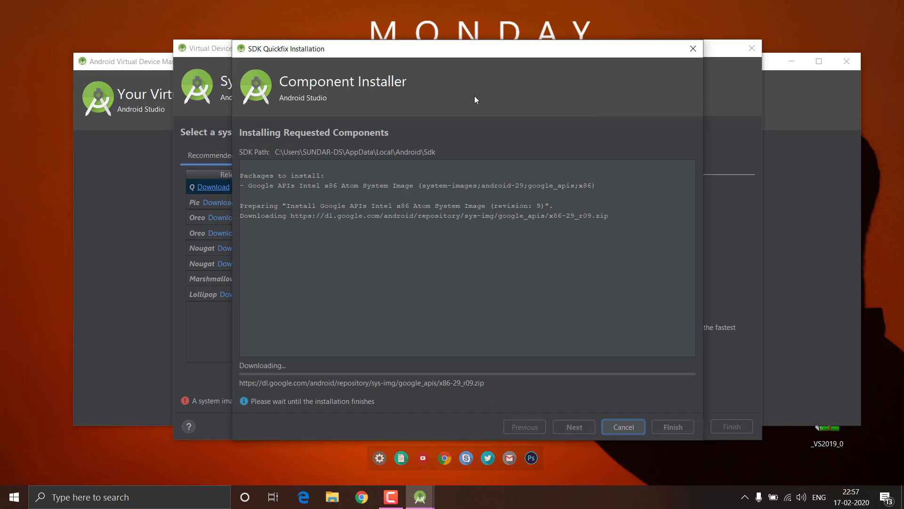
{"action": "left_click_drag", "start_coordinate": [478, 51], "coordinate": [439, 43]}
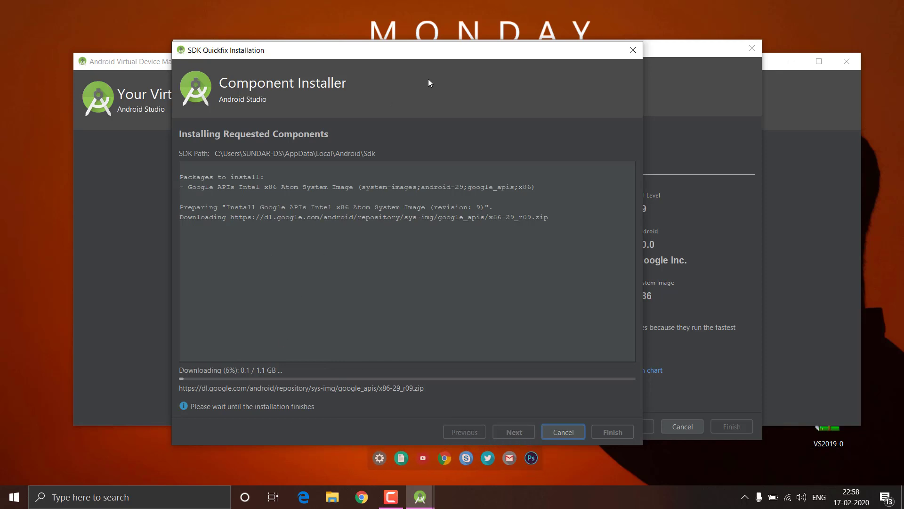
{"action": "left_click_drag", "start_coordinate": [546, 56], "coordinate": [765, 91]}
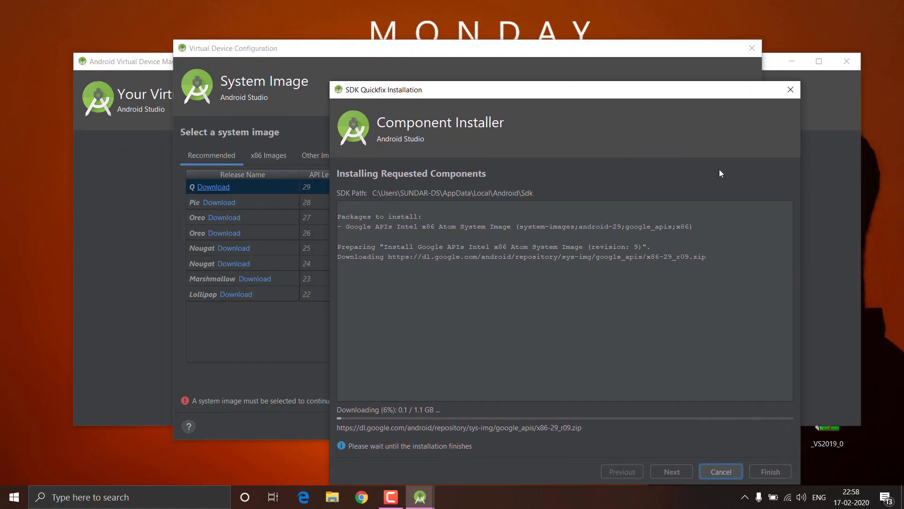
{"action": "left_click_drag", "start_coordinate": [530, 92], "coordinate": [400, 55]}
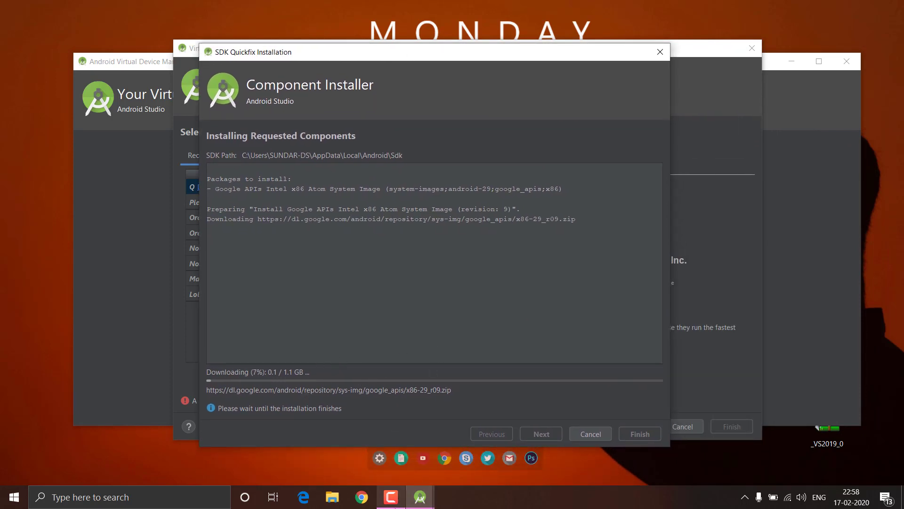
{"action": "left_click", "coordinate": [391, 497]}
{"action": "left_click", "coordinate": [391, 460]}
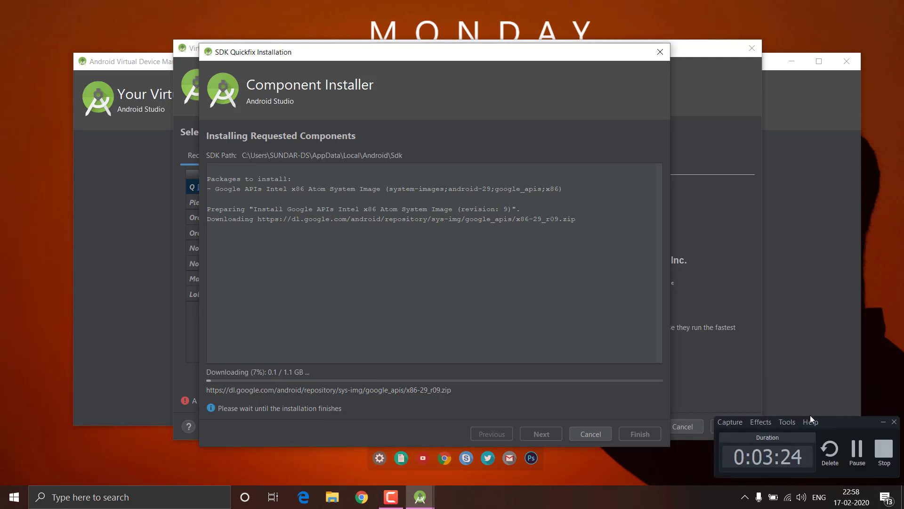
{"action": "left_click", "coordinate": [860, 452]}
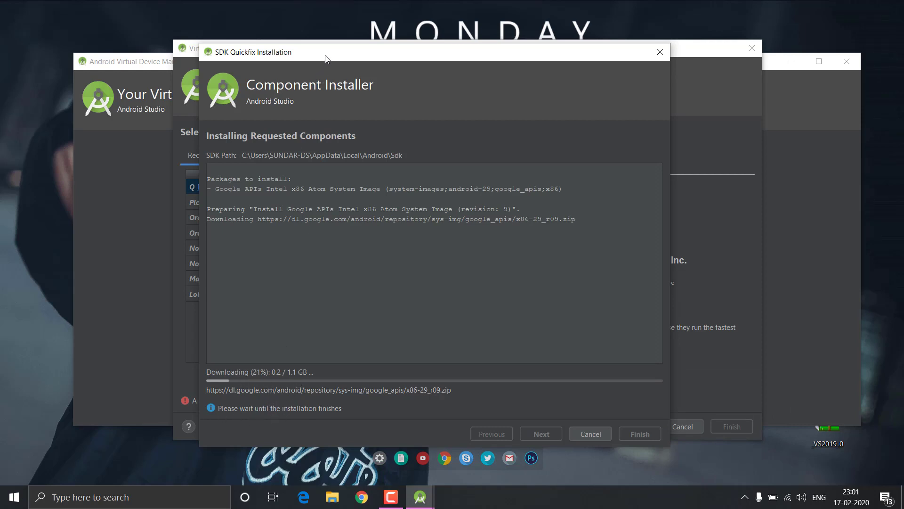
{"action": "left_click_drag", "start_coordinate": [325, 58], "coordinate": [274, 78]}
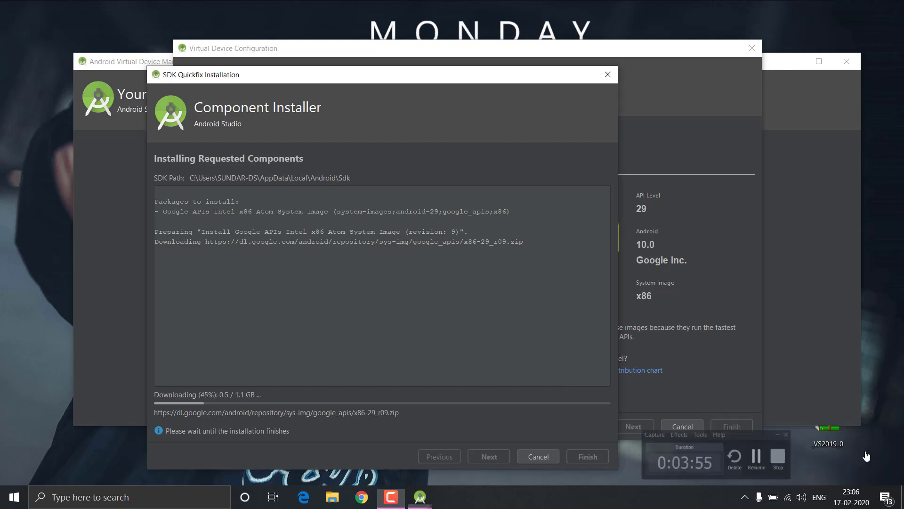
{"action": "key", "text": "F9"}
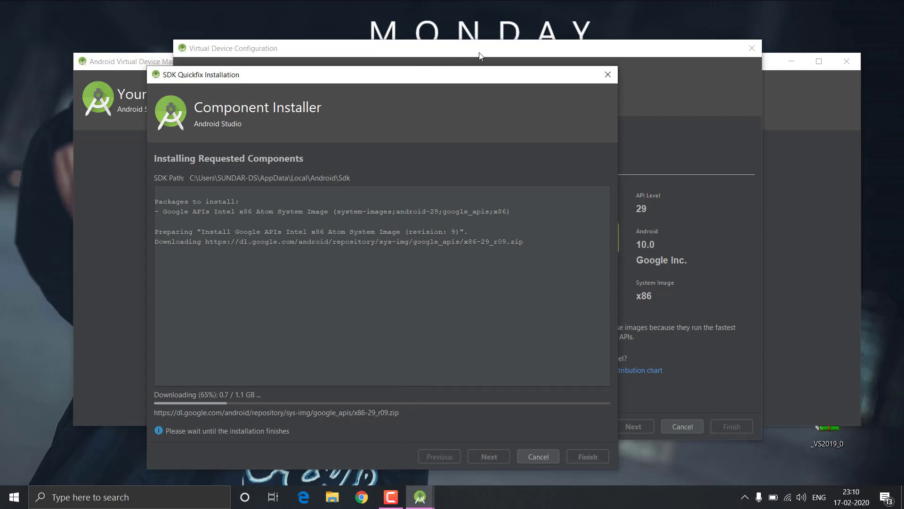
{"action": "left_click_drag", "start_coordinate": [498, 78], "coordinate": [654, 462]}
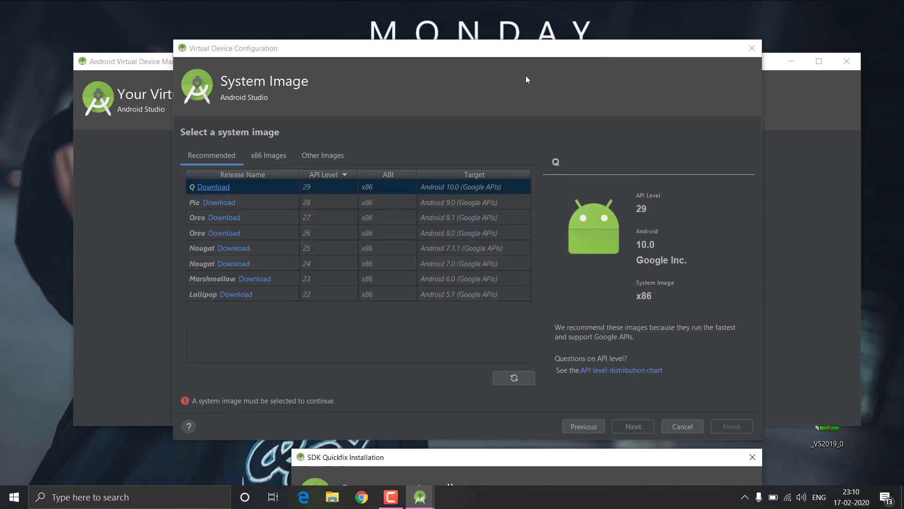
{"action": "left_click_drag", "start_coordinate": [560, 459], "coordinate": [488, 44]}
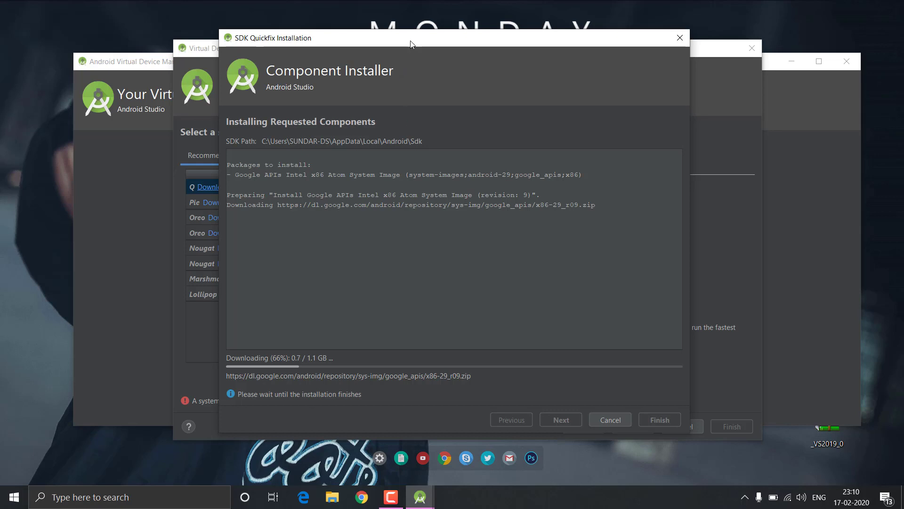
{"action": "left_click_drag", "start_coordinate": [408, 49], "coordinate": [364, 54]}
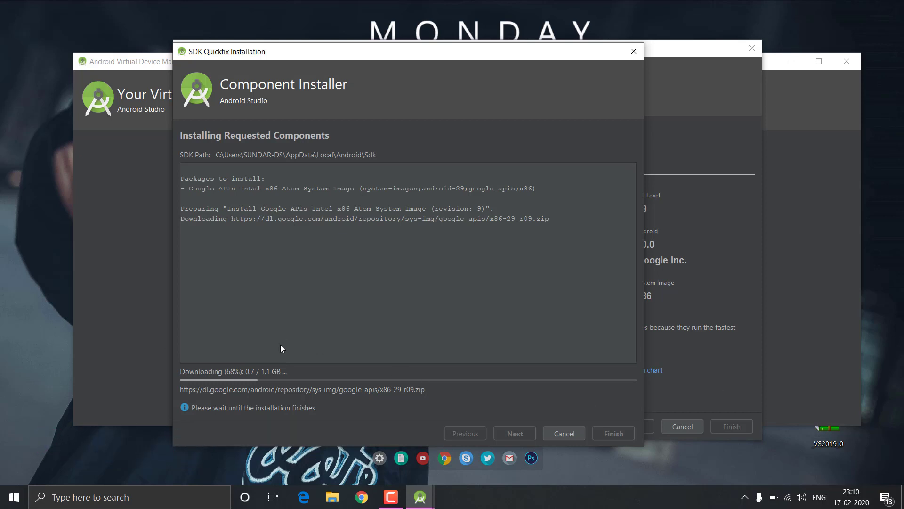
{"action": "left_click", "coordinate": [391, 497]}
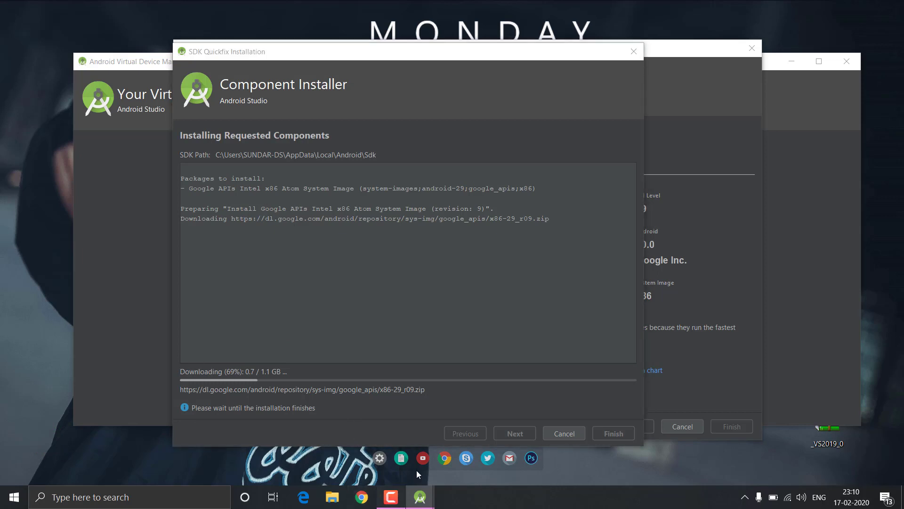
{"action": "left_click", "coordinate": [858, 452]}
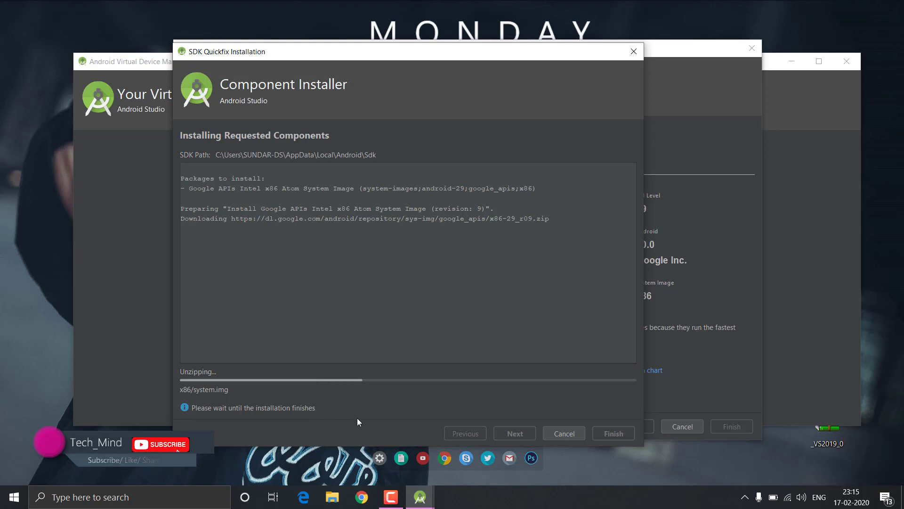
{"action": "left_click", "coordinate": [389, 497]}
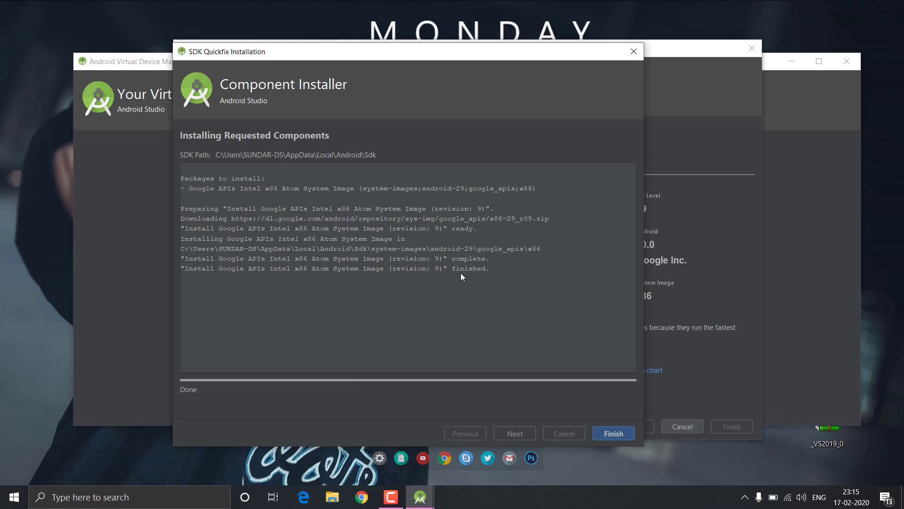
- Finish the component installation and create the Pixel XL API 29 virtual device with the Q image and portrait startup orientation
{"action": "left_click", "coordinate": [613, 434]}
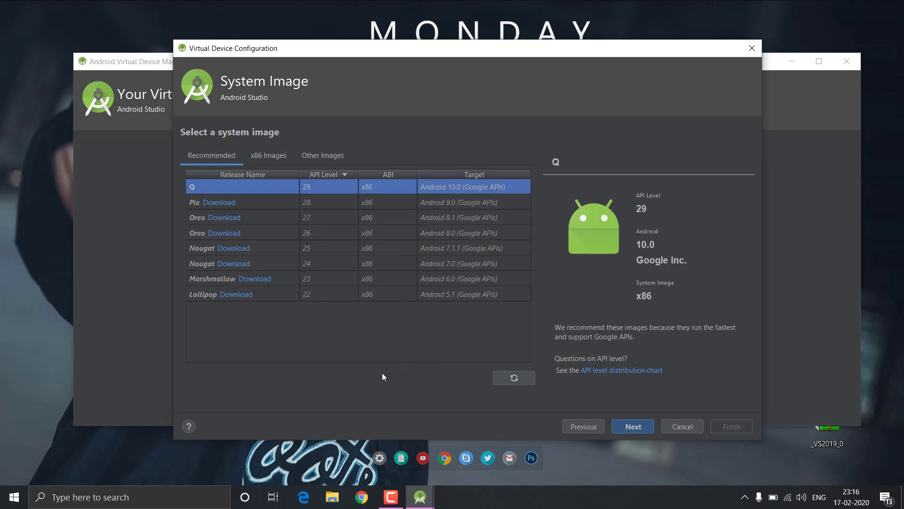
{"action": "left_click", "coordinate": [633, 428]}
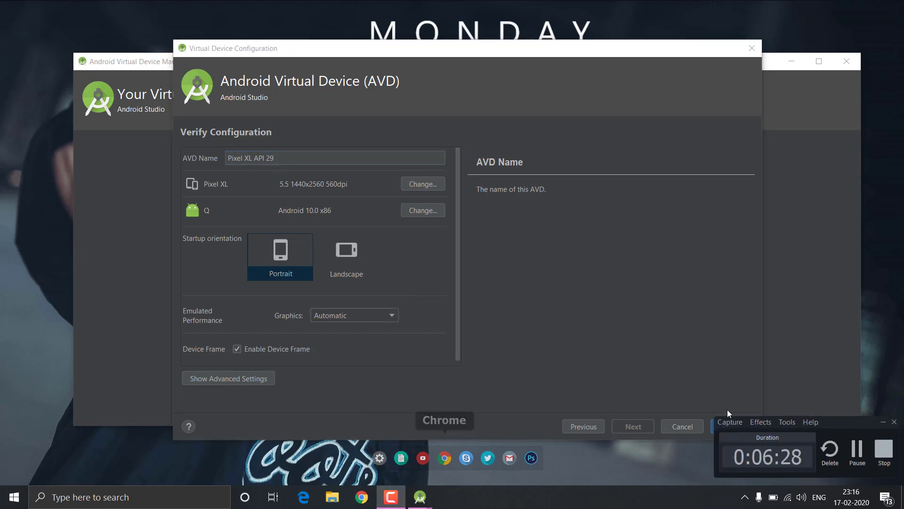
{"action": "left_click", "coordinate": [707, 309]}
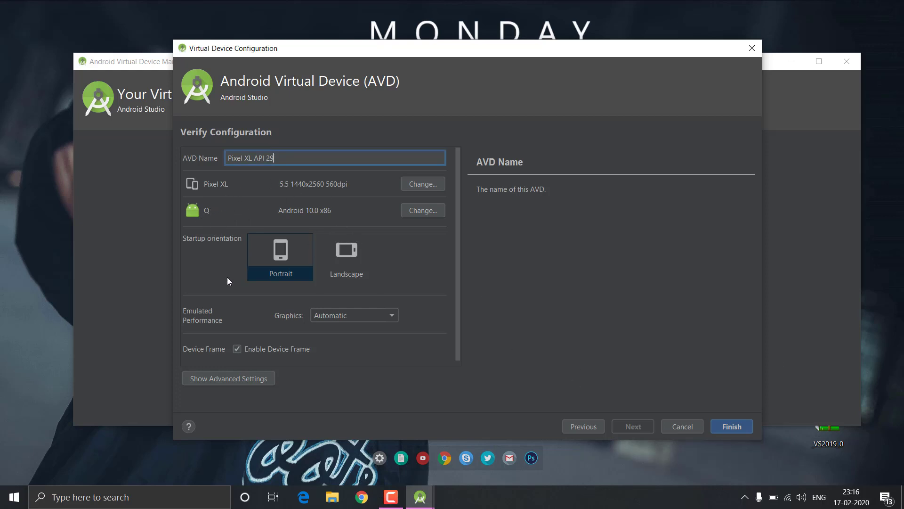
{"action": "left_click", "coordinate": [734, 427]}
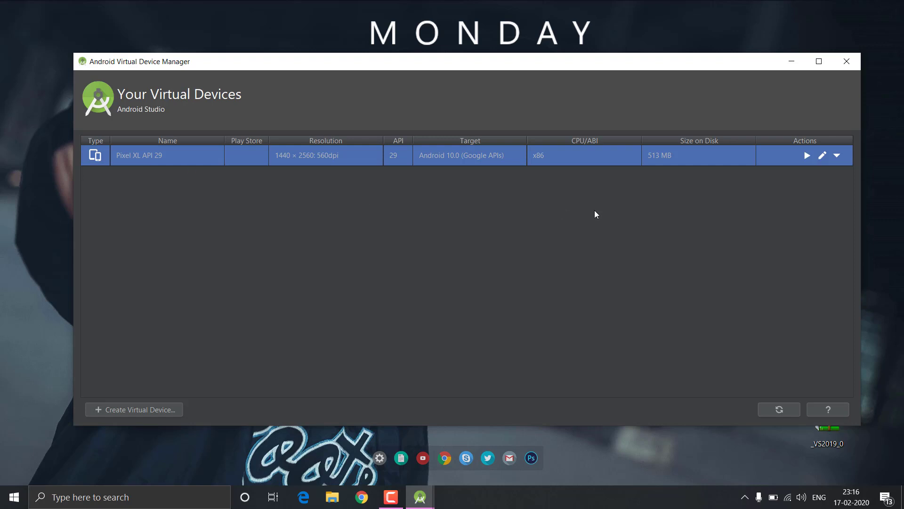
- Launch the Pixel XL API 29 virtual device, minimize the device manager and dismiss the Detected ADB warning
{"action": "left_click", "coordinate": [807, 156]}
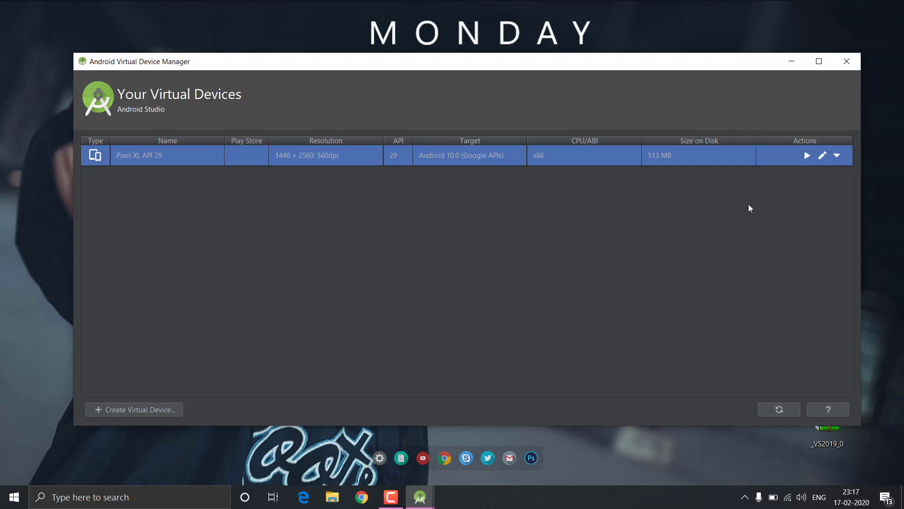
{"action": "left_click_drag", "start_coordinate": [656, 67], "coordinate": [644, 81]}
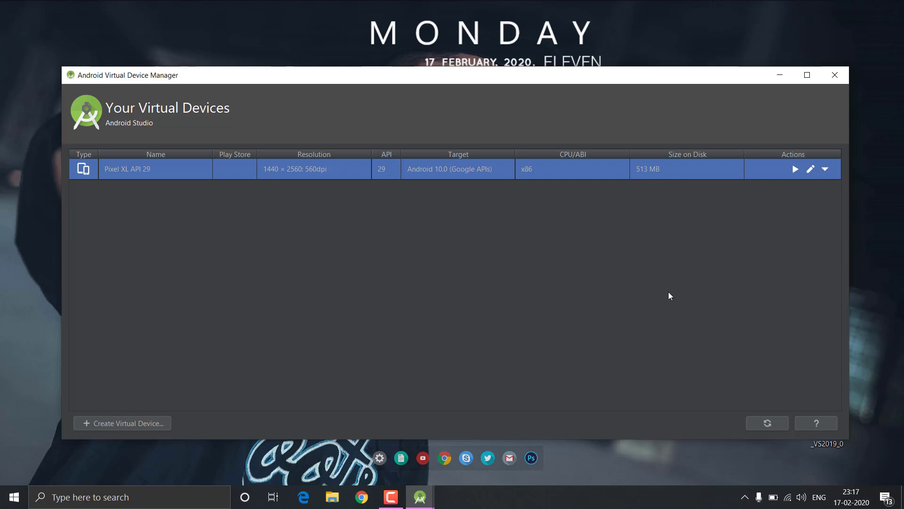
{"action": "left_click", "coordinate": [825, 170]}
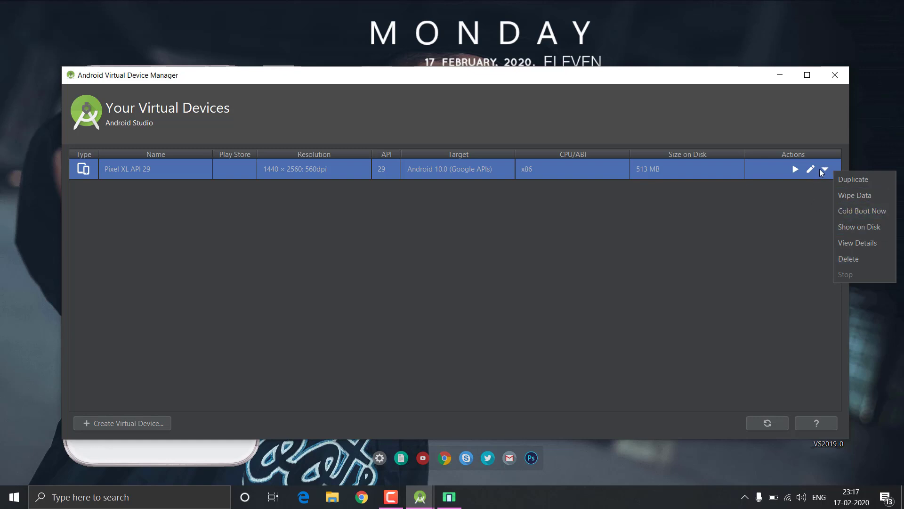
{"action": "left_click", "coordinate": [775, 77]}
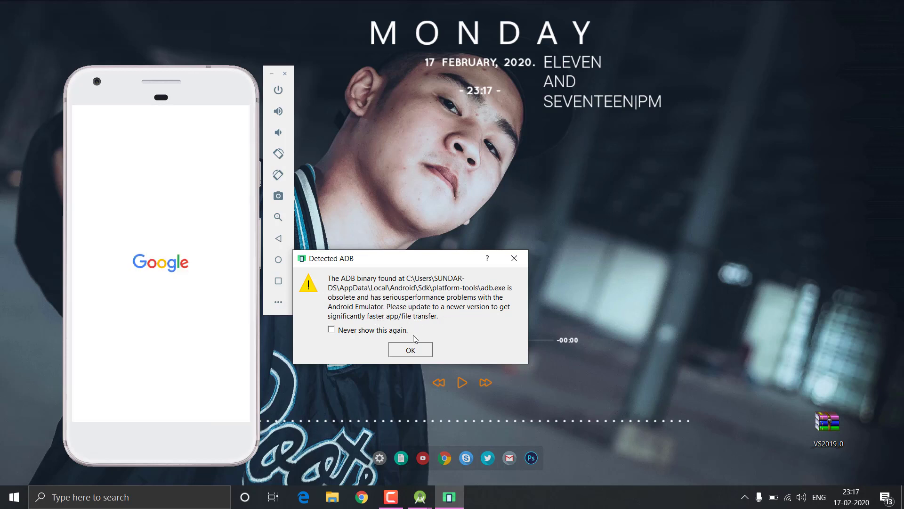
{"action": "left_click", "coordinate": [413, 351]}
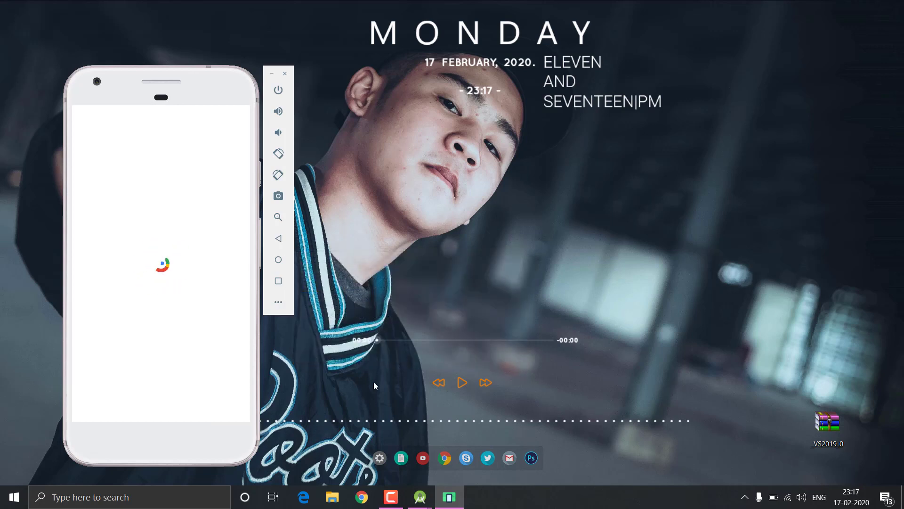
- Move the emulator window to the opposite side of the desktop while the Pixel XL virtual device boots
{"action": "left_click_drag", "start_coordinate": [180, 83], "coordinate": [811, 84]}
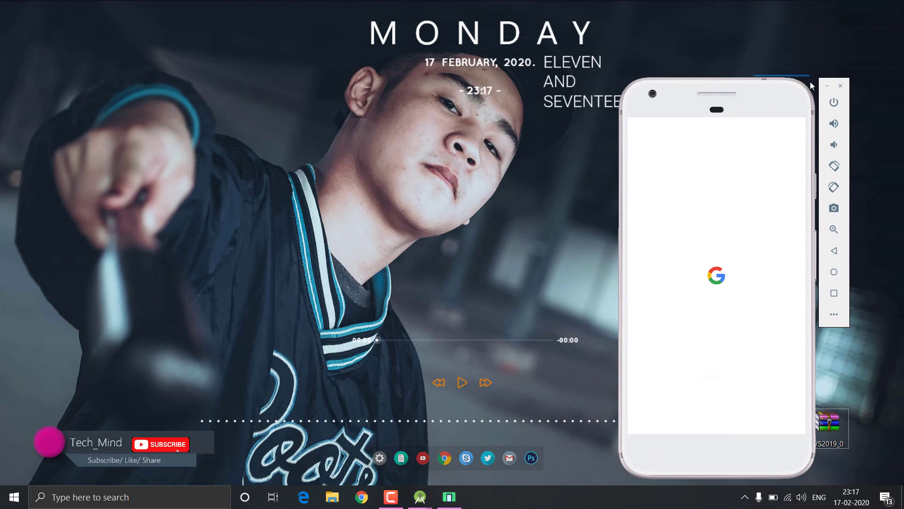
{"action": "left_click_drag", "start_coordinate": [726, 93], "coordinate": [781, 63]}
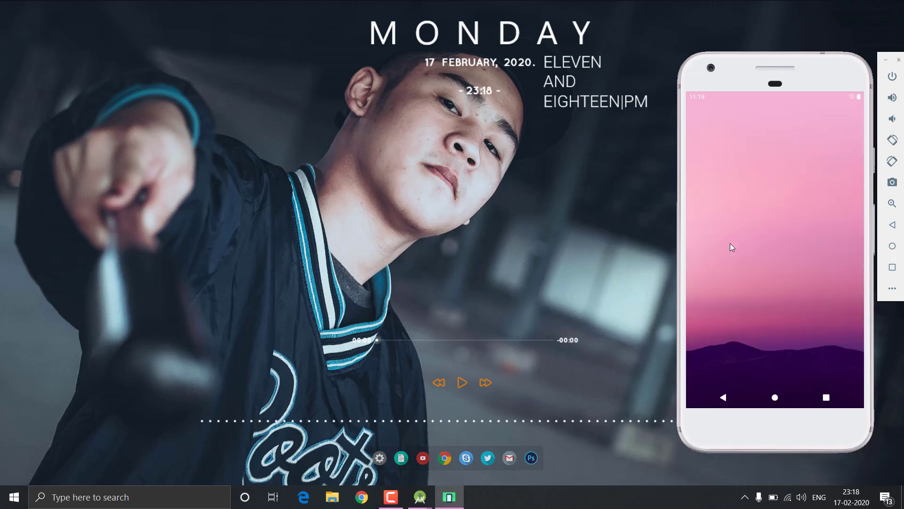
{"action": "left_click_drag", "start_coordinate": [779, 60], "coordinate": [774, 43]}
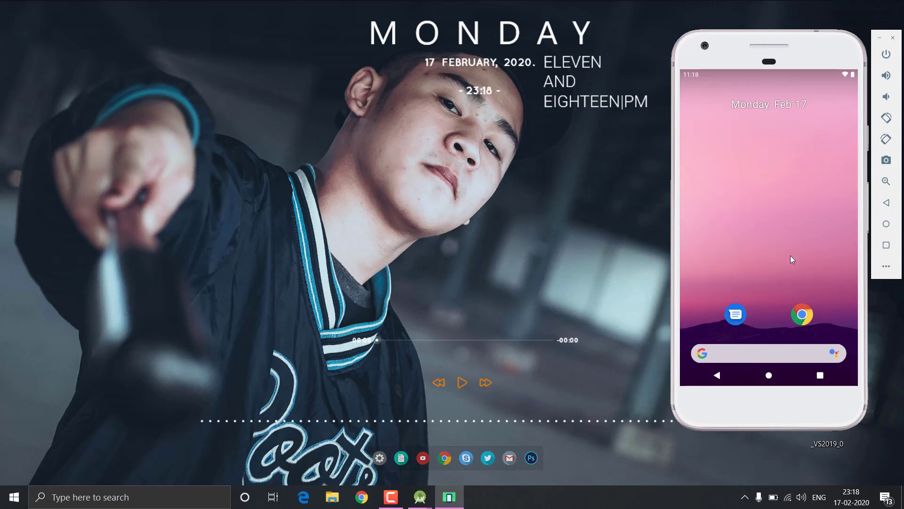
- Try out the virtual device's navigation by viewing the app drawer and the recent apps overview, returning to the home screen
{"action": "left_click", "coordinate": [777, 375]}
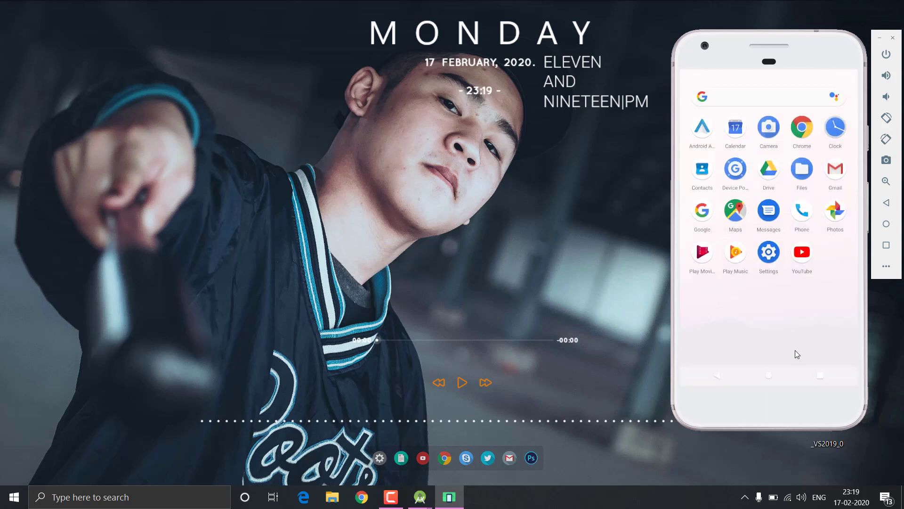
{"action": "left_click", "coordinate": [716, 377]}
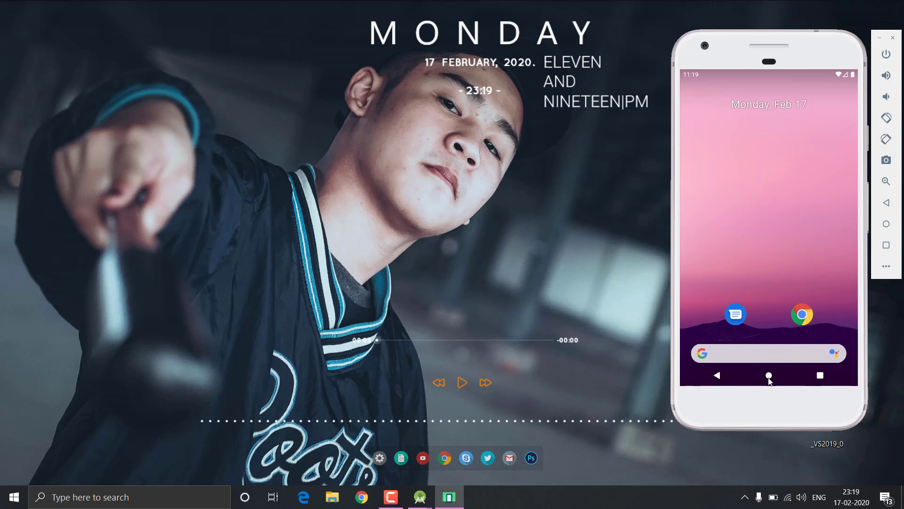
{"action": "left_click", "coordinate": [769, 378]}
{"action": "left_click", "coordinate": [820, 377]}
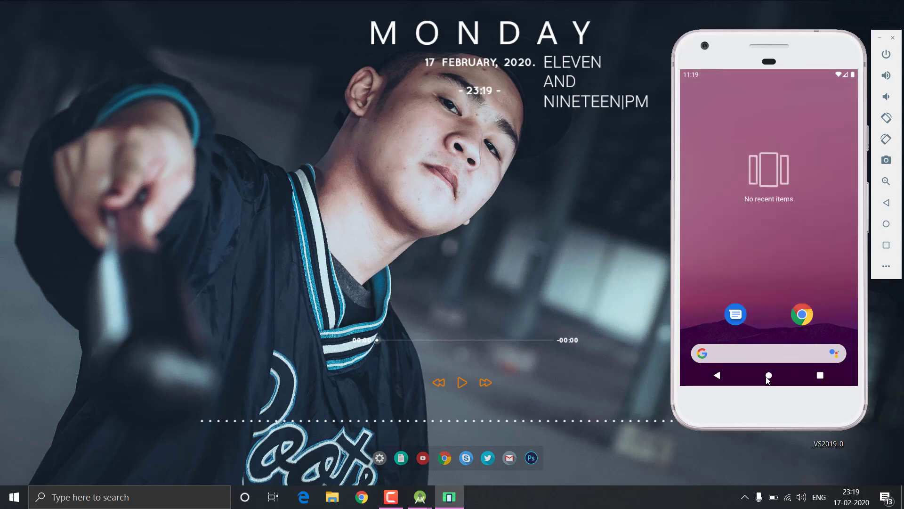
{"action": "left_click", "coordinate": [820, 377]}
{"action": "left_click", "coordinate": [770, 377]}
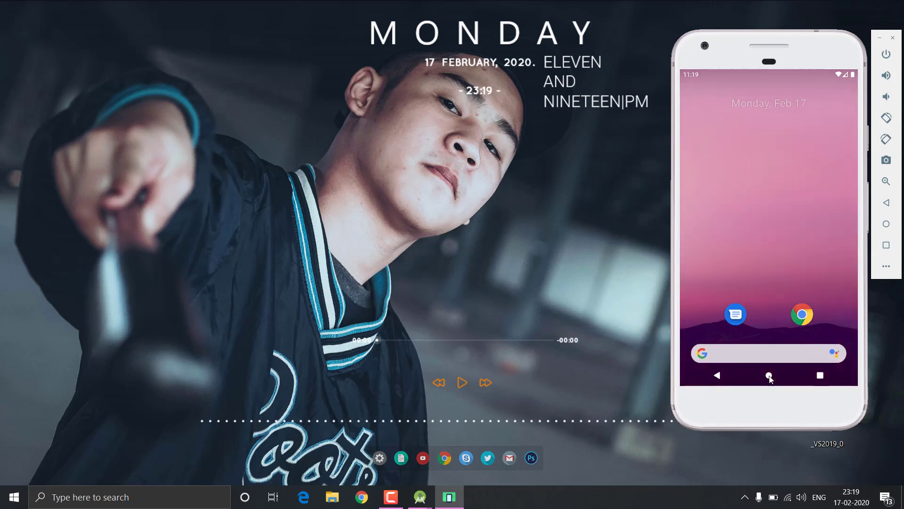
- Look through the app drawer once more, return to the home screen and close the emulator
{"action": "left_click_drag", "start_coordinate": [782, 361], "coordinate": [735, 216]}
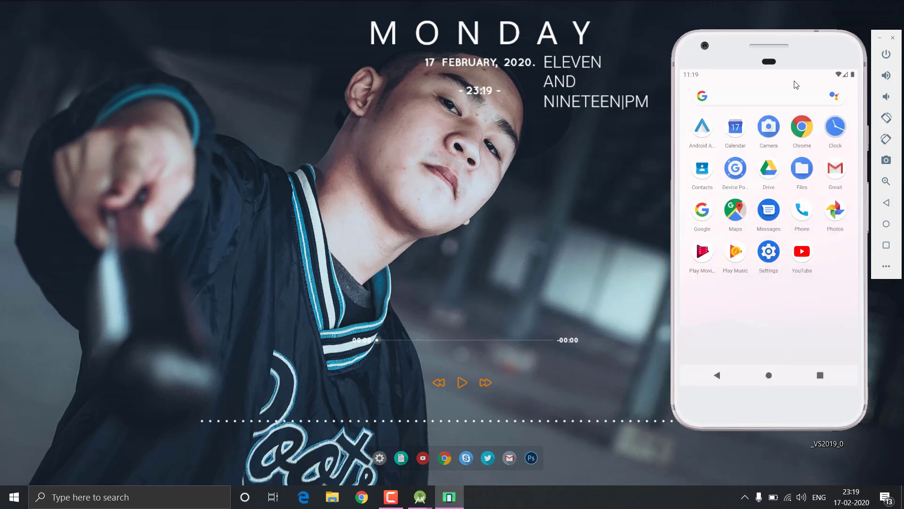
{"action": "left_click_drag", "start_coordinate": [795, 47], "coordinate": [779, 61]}
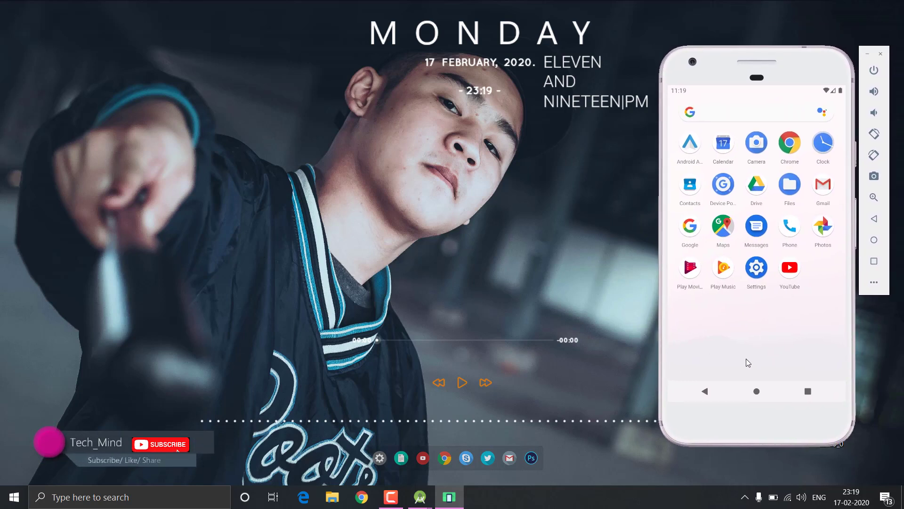
{"action": "left_click", "coordinate": [704, 392]}
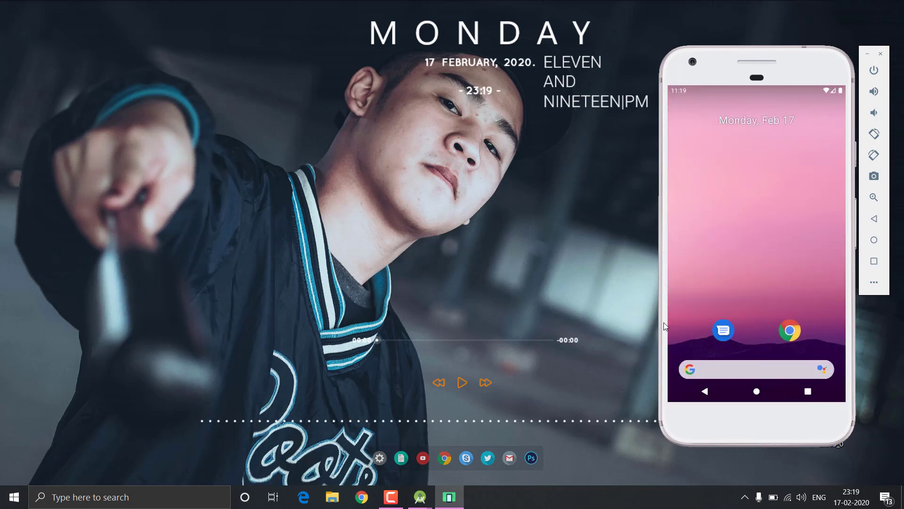
{"action": "left_click", "coordinate": [881, 55]}
- Relaunch the Pixel XL API 29 device from the Android Virtual Device Manager, dismiss the AVD Manager error and minimize the manager
{"action": "mouse_move", "coordinate": [420, 497]}
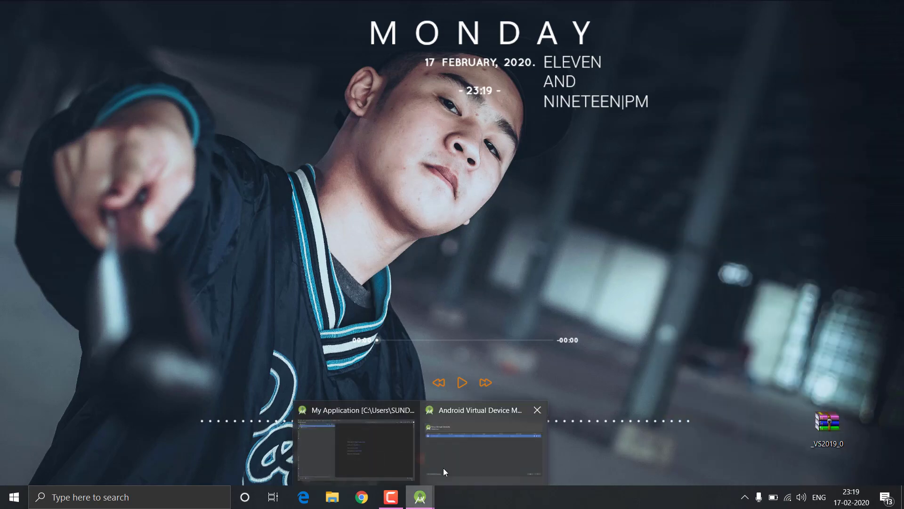
{"action": "left_click", "coordinate": [444, 471]}
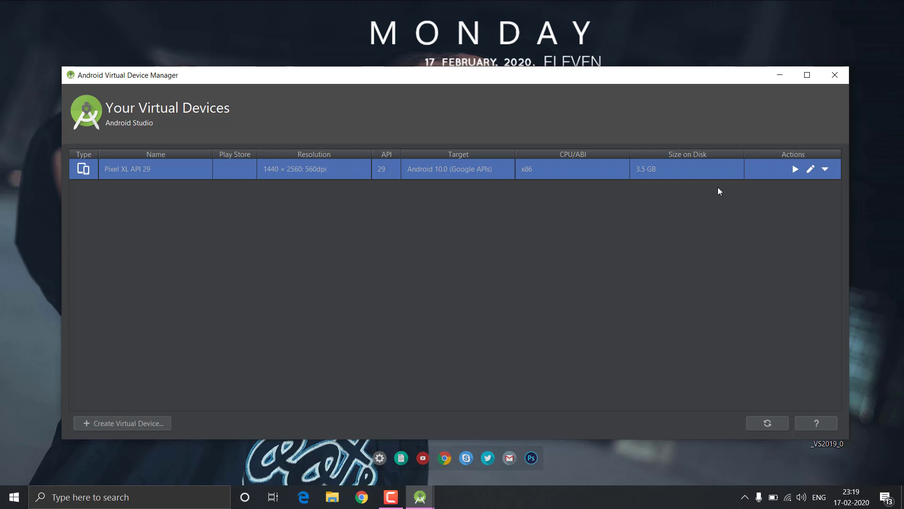
{"action": "left_click", "coordinate": [777, 74]}
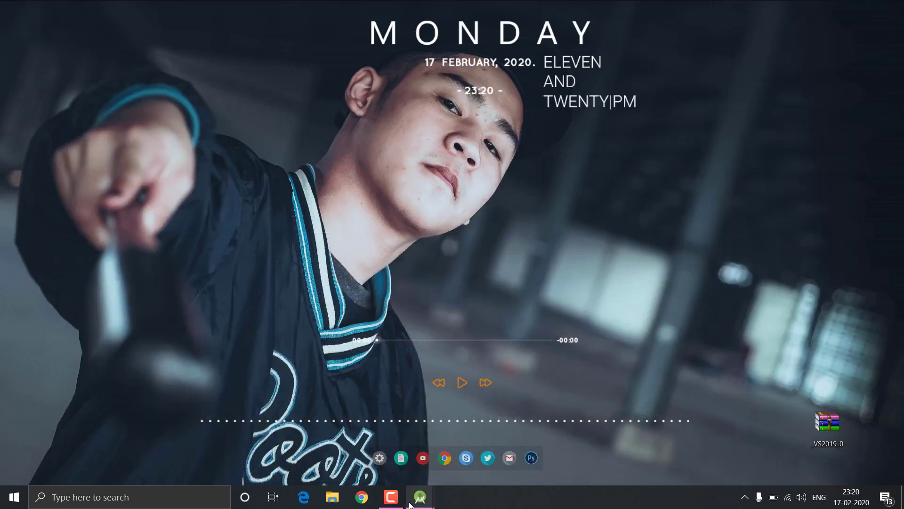
{"action": "mouse_move", "coordinate": [419, 501]}
{"action": "left_click", "coordinate": [437, 469]}
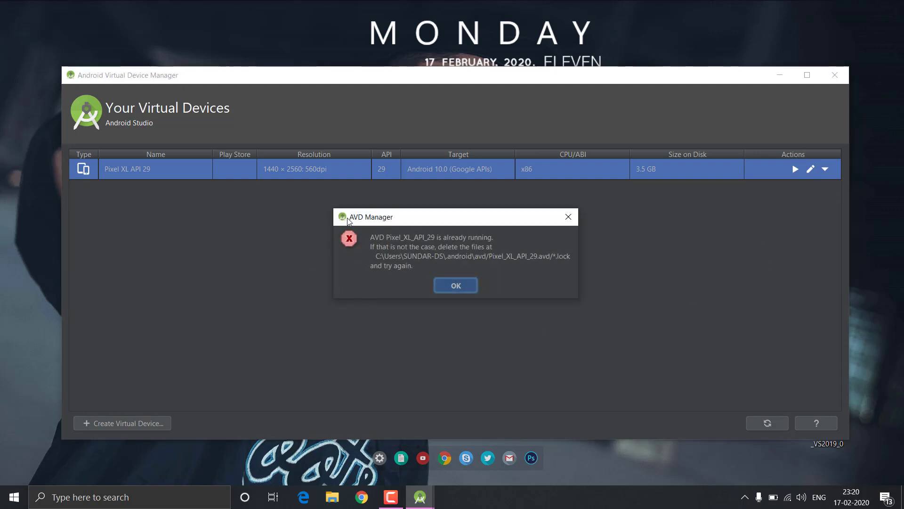
{"action": "left_click", "coordinate": [454, 288]}
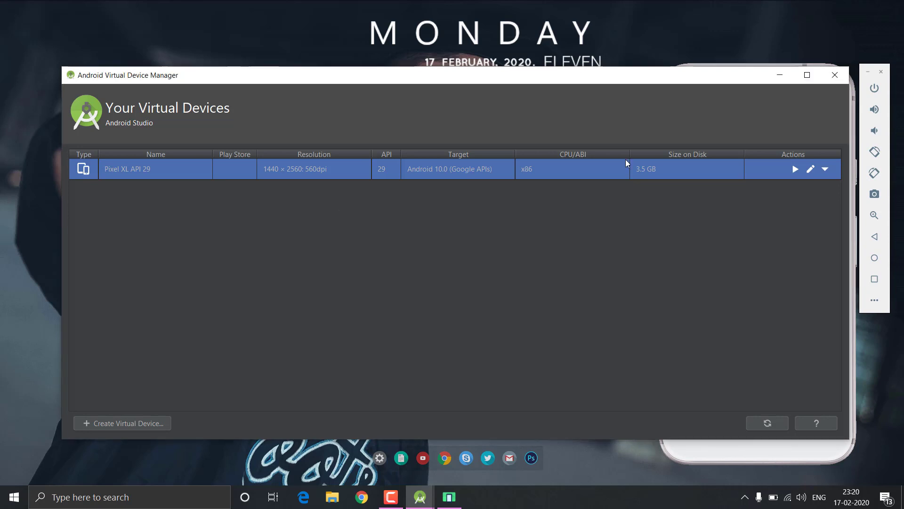
{"action": "left_click", "coordinate": [780, 75]}
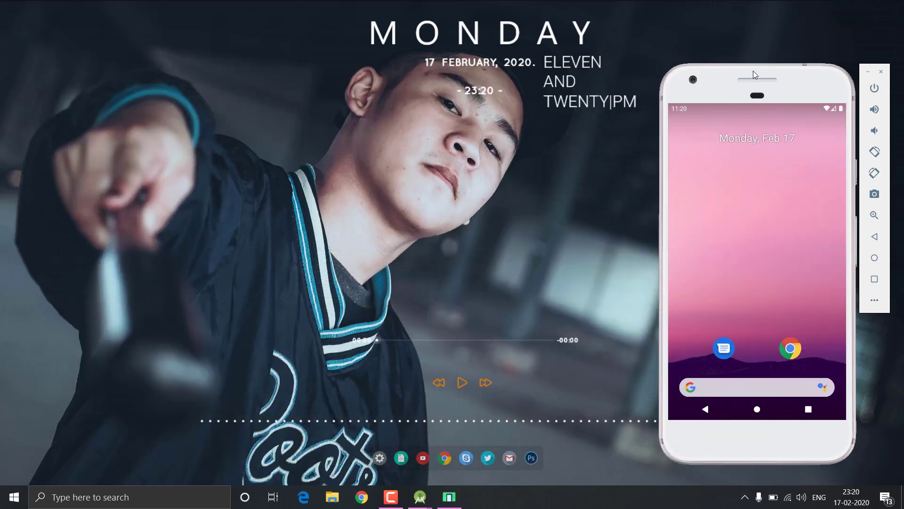
- Reposition the relaunched emulator window near the edge of the desktop
{"action": "left_click_drag", "start_coordinate": [754, 71], "coordinate": [742, 29]}
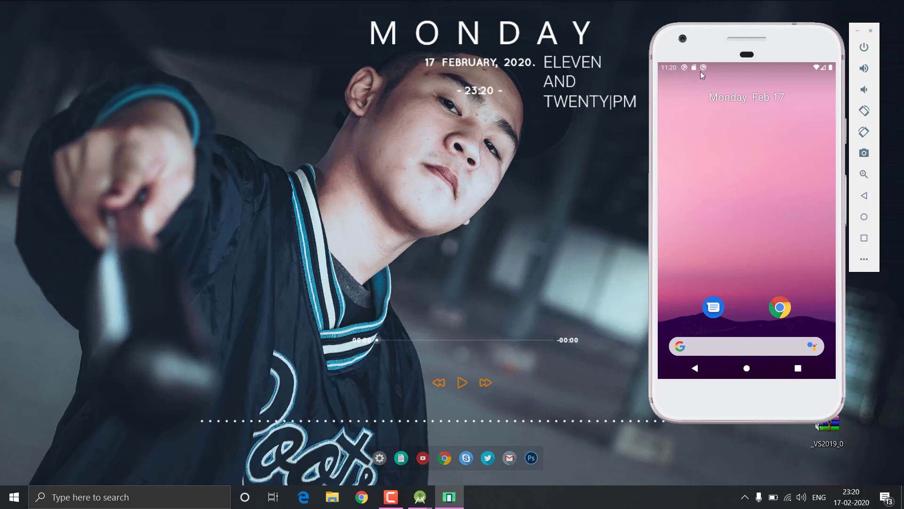
{"action": "left_click_drag", "start_coordinate": [698, 52], "coordinate": [715, 61]}
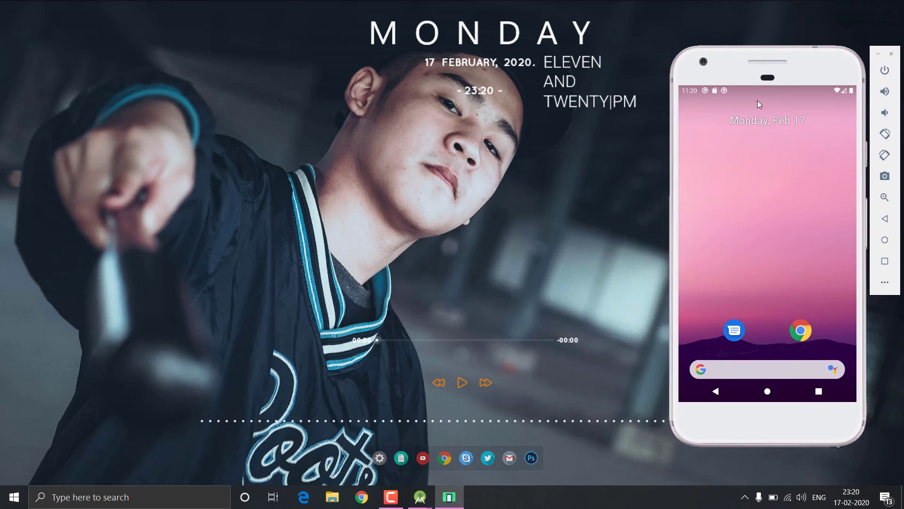
{"action": "left_click_drag", "start_coordinate": [762, 85], "coordinate": [778, 68]}
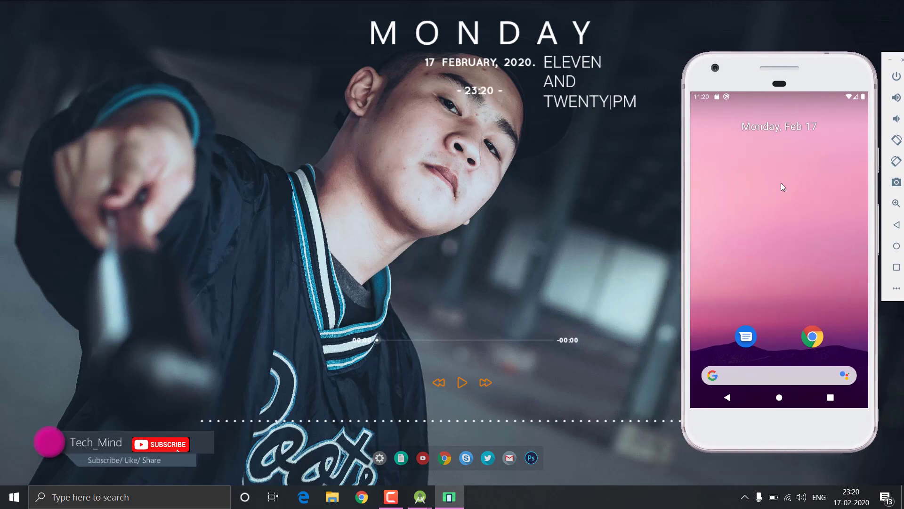
- Show the relaunched device's app drawer, return to the home screen and close the emulator
{"action": "left_click_drag", "start_coordinate": [792, 292], "coordinate": [795, 176]}
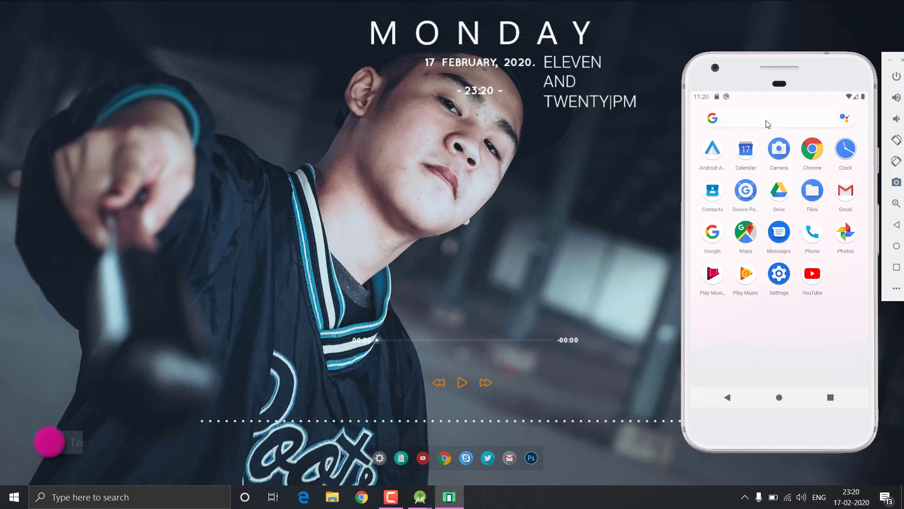
{"action": "left_click", "coordinate": [728, 397]}
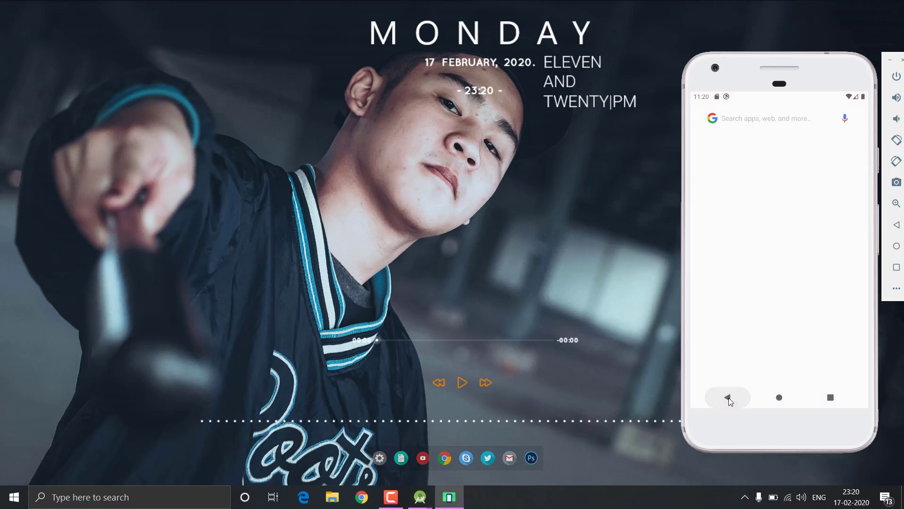
{"action": "left_click", "coordinate": [780, 399]}
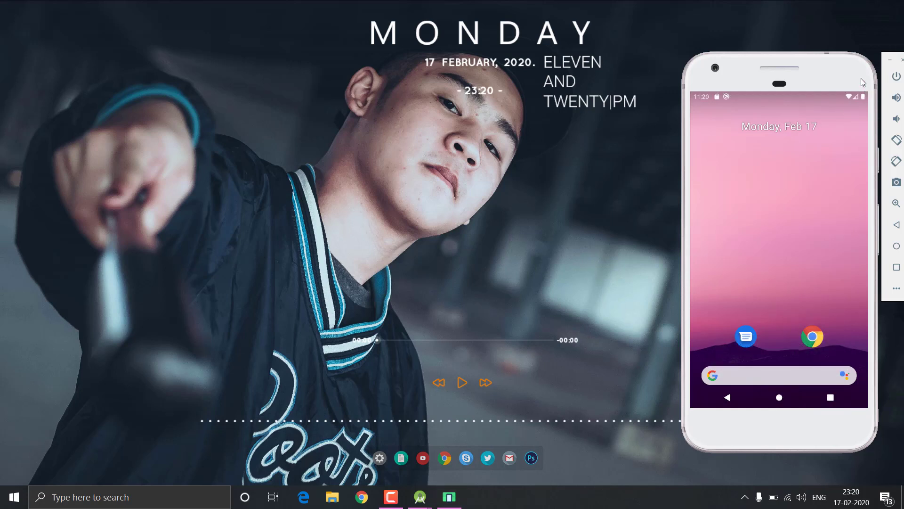
{"action": "left_click_drag", "start_coordinate": [828, 77], "coordinate": [797, 70]}
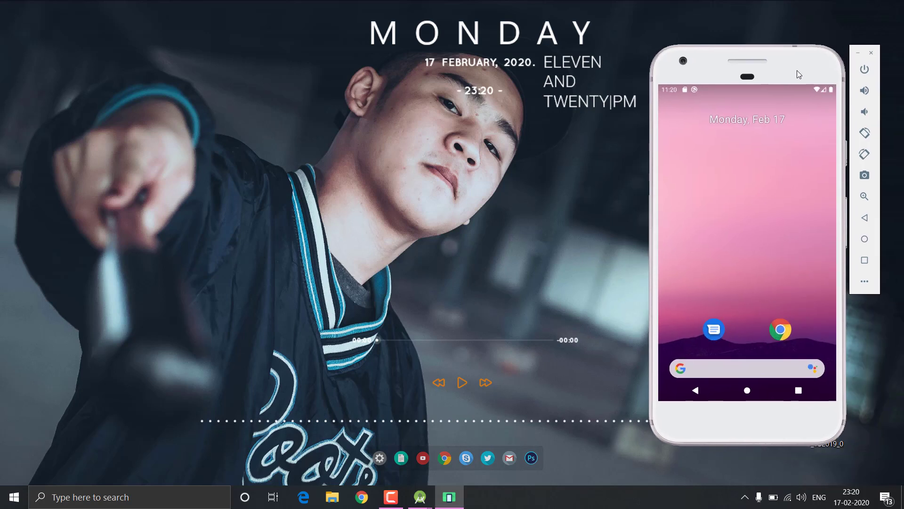
{"action": "left_click", "coordinate": [871, 54]}
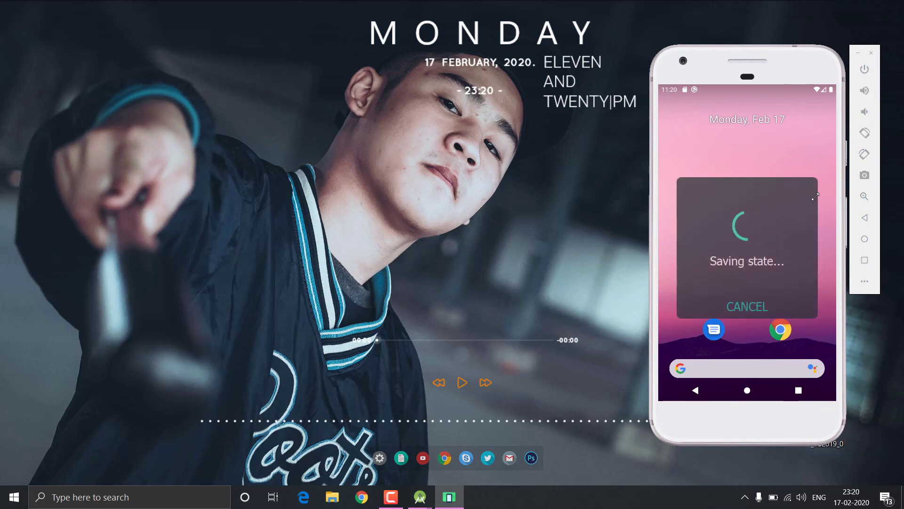